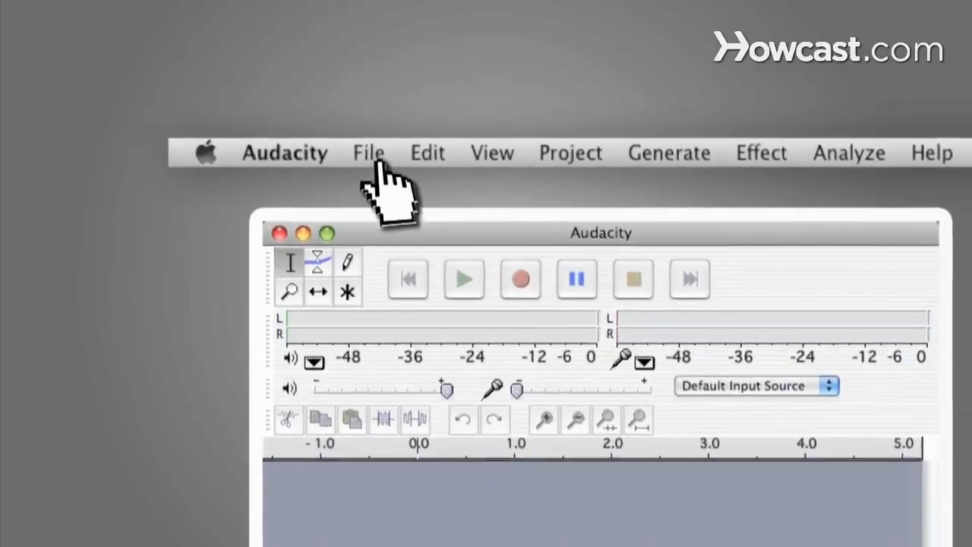
Load Just Howcast.mp3 into the project as a stereo track via File > Open
click(332, 70)
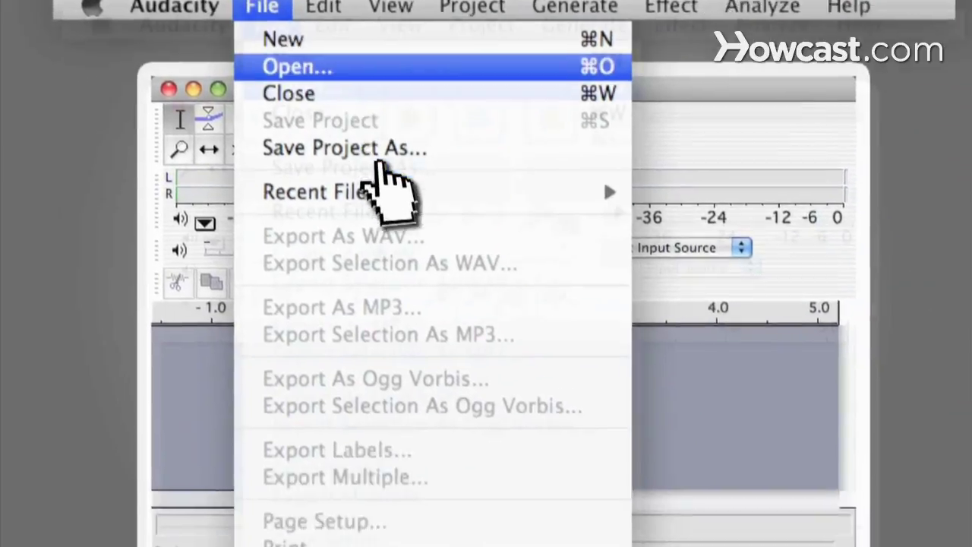
click(357, 183)
click(384, 165)
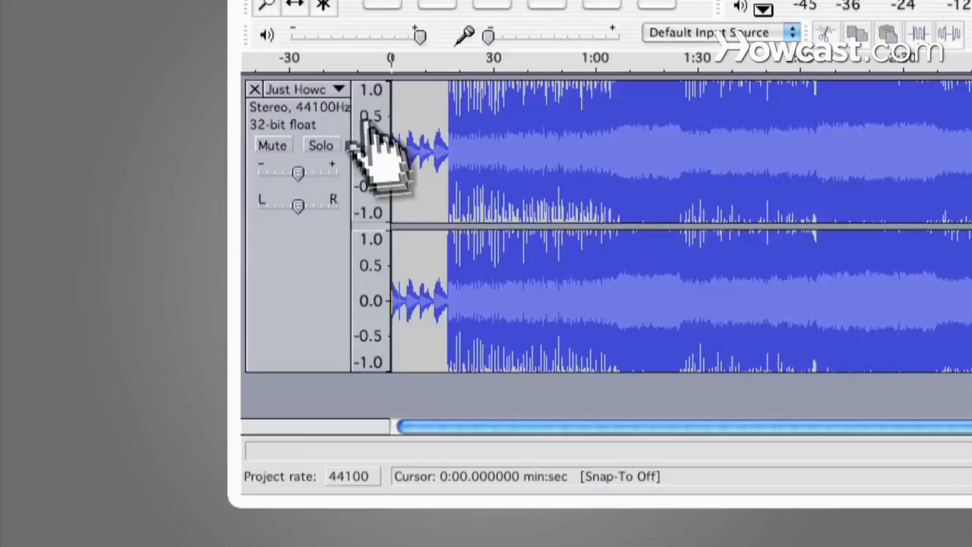
Split the stereo track into separate left and right channel tracks from the track menu
click(340, 90)
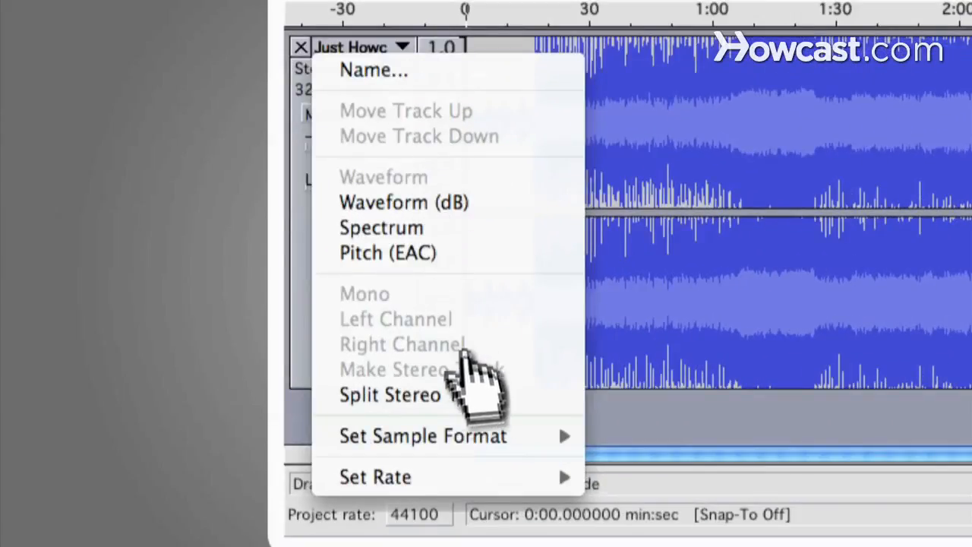
click(486, 399)
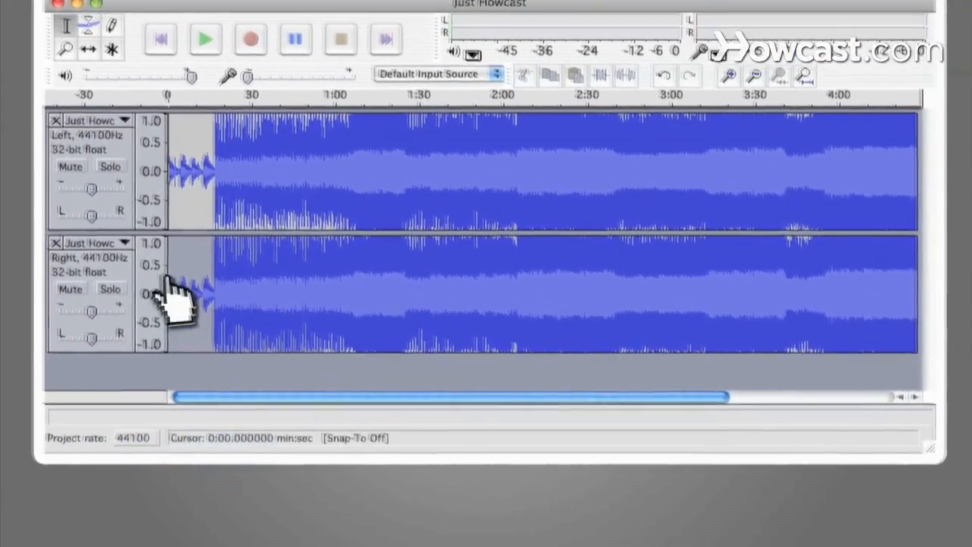
Select the whole right-channel track and apply Effect > Invert to it
drag(174, 293, 874, 293)
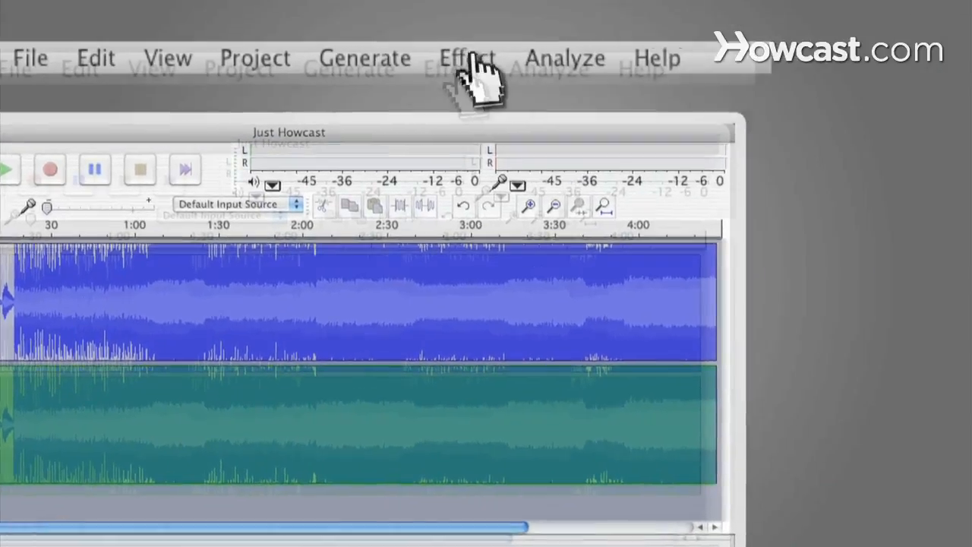
click(420, 91)
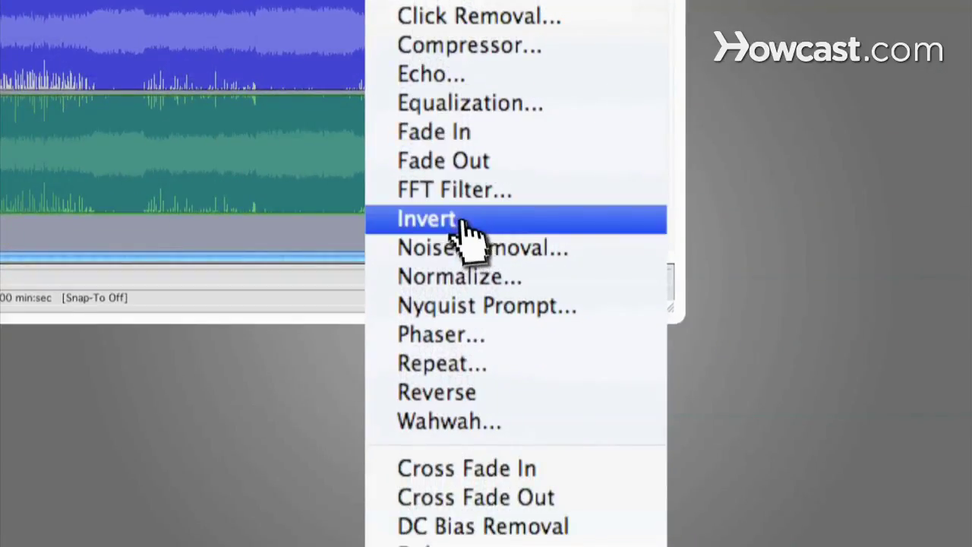
click(465, 228)
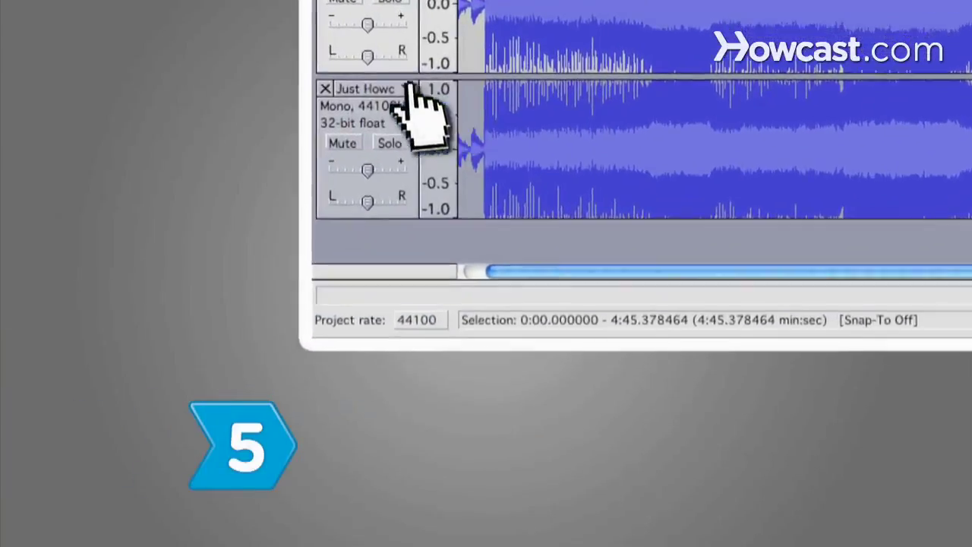
click(415, 90)
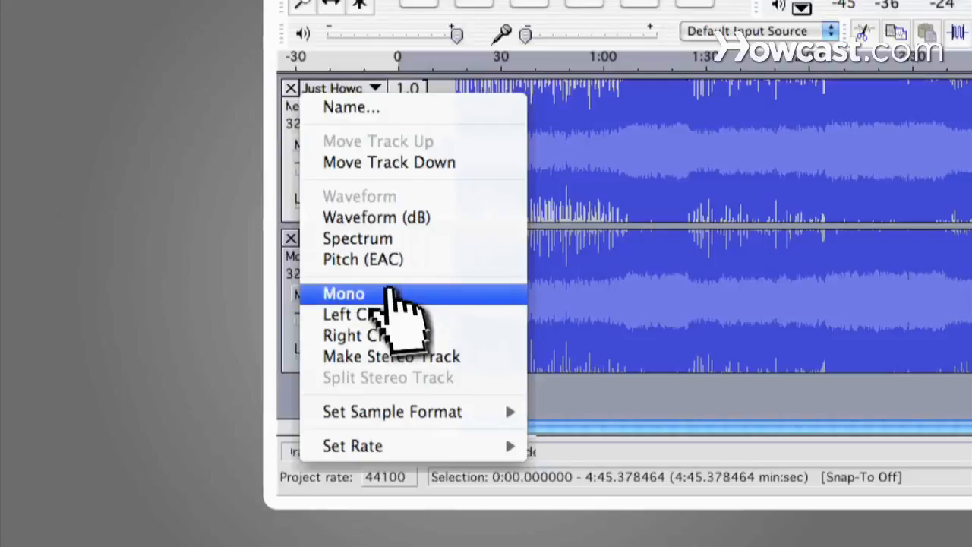
Set the track to Mono from its name dropdown
click(390, 295)
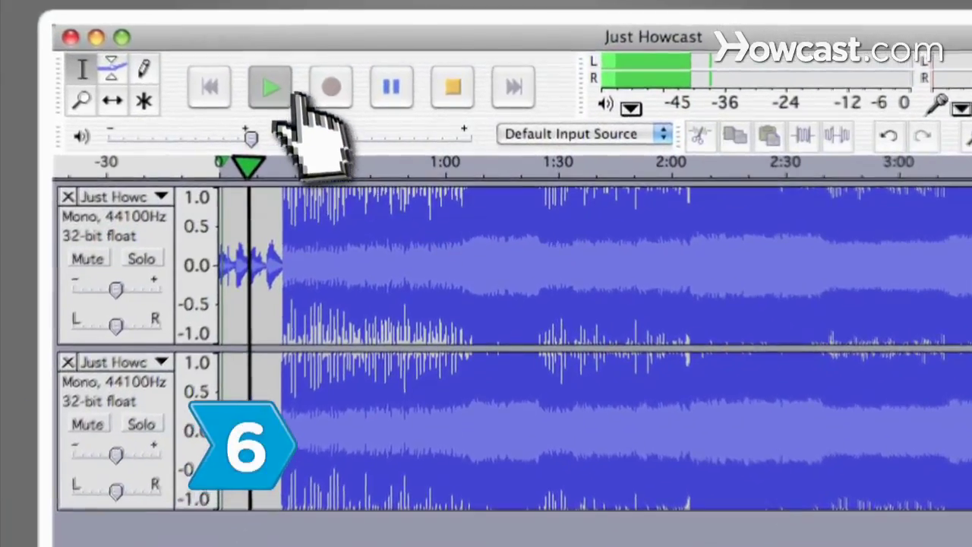
Play the song to hear the vocals cancelled across both mono tracks
click(271, 87)
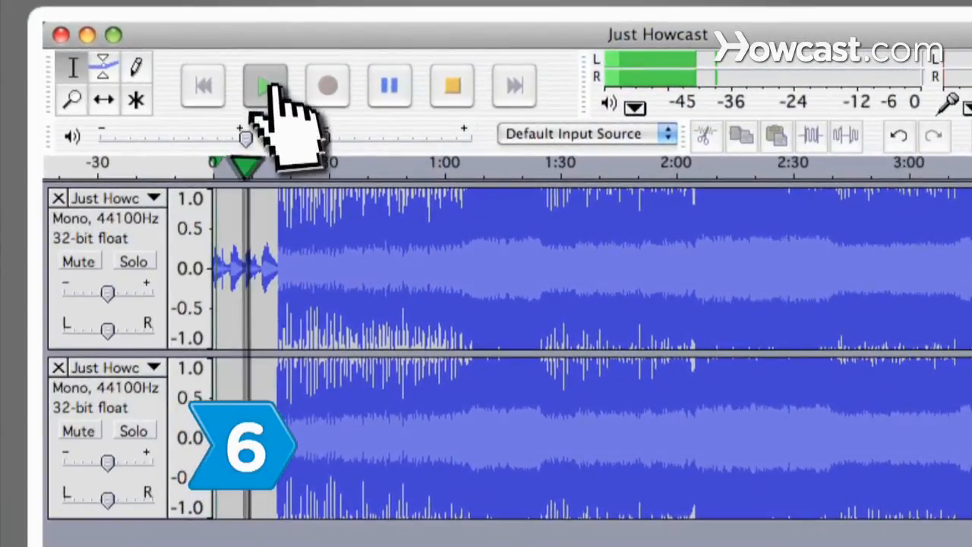